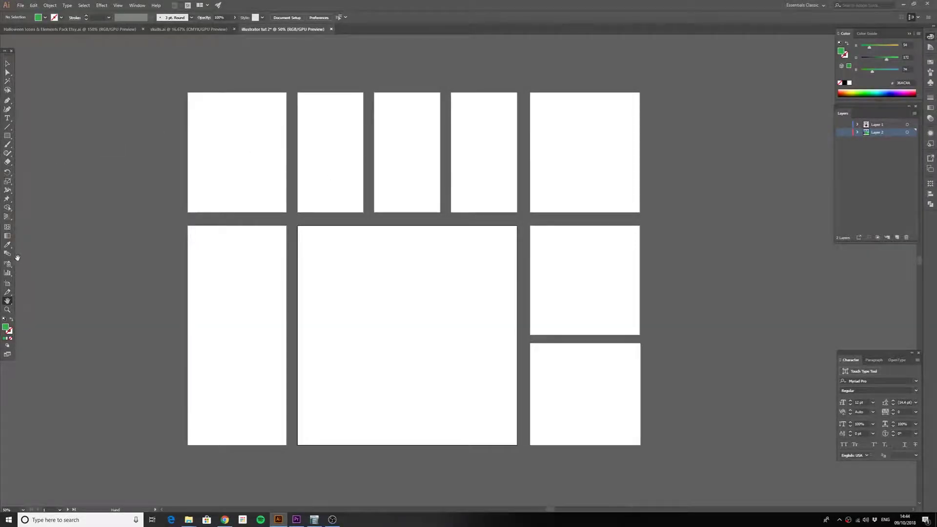
Step through the icon set's artboards, then make Layer 2 backgrounds and Layer 1 Halloween icons visible.
click(7, 285)
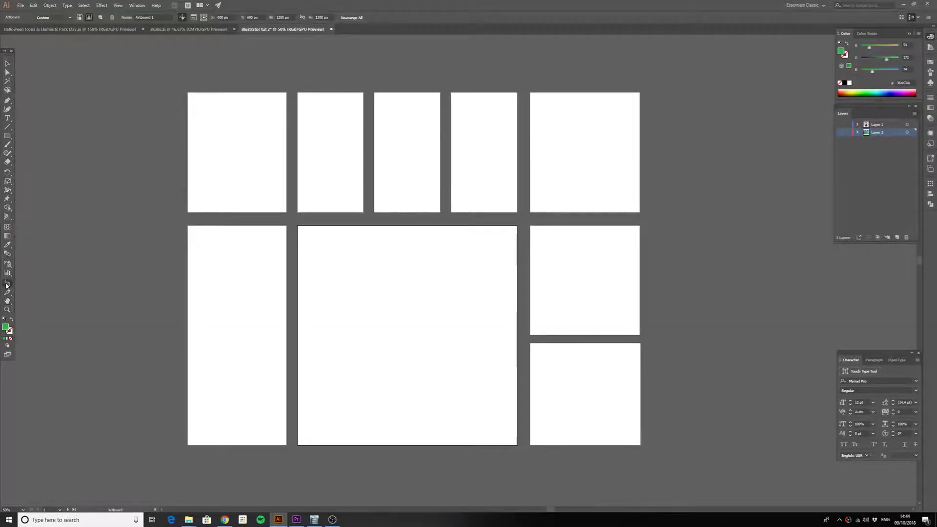
click(327, 149)
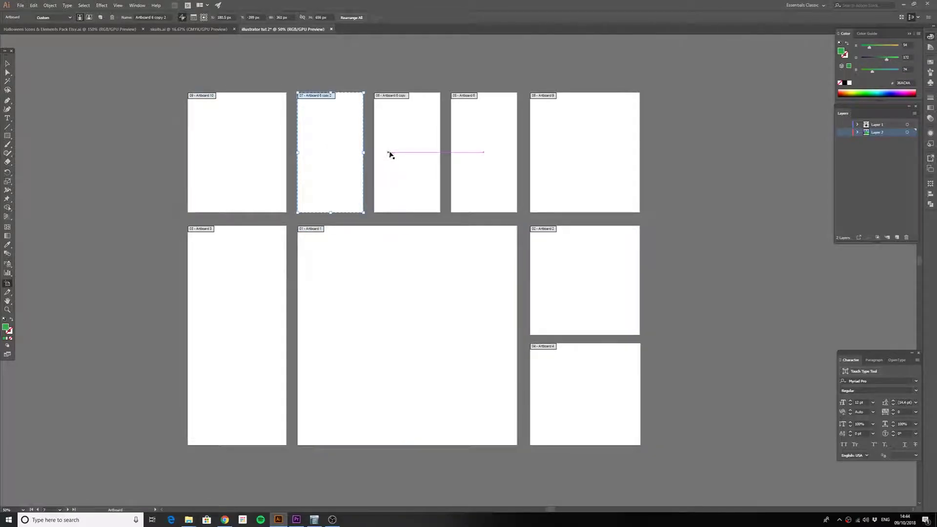
click(390, 154)
click(483, 156)
click(559, 178)
click(454, 293)
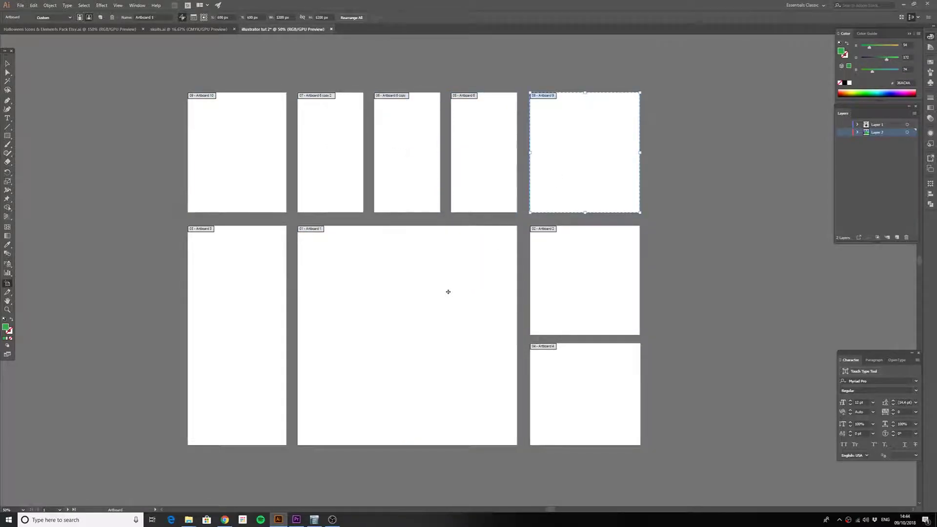
click(554, 292)
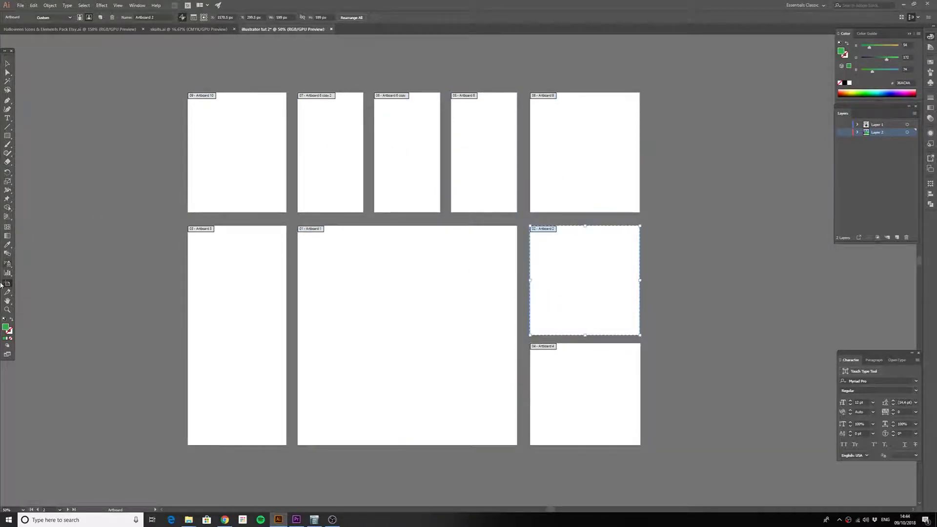
click(839, 133)
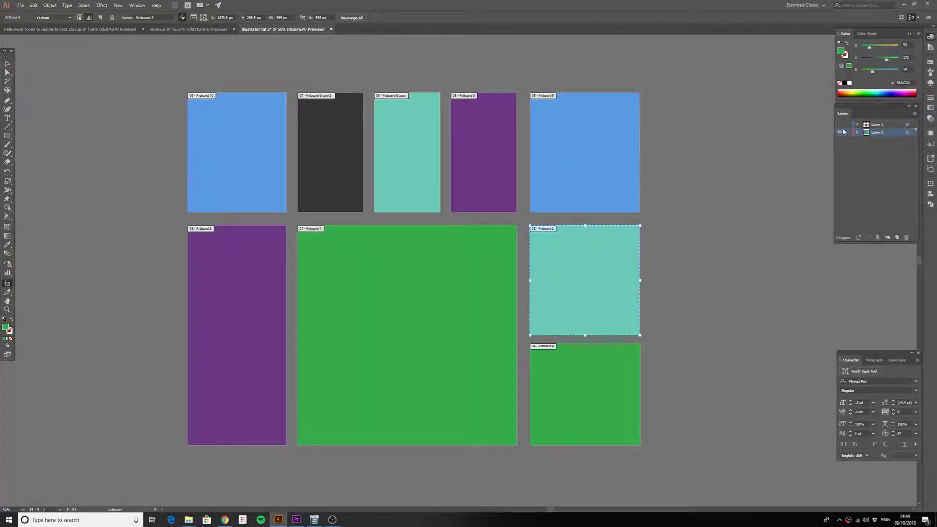
click(840, 125)
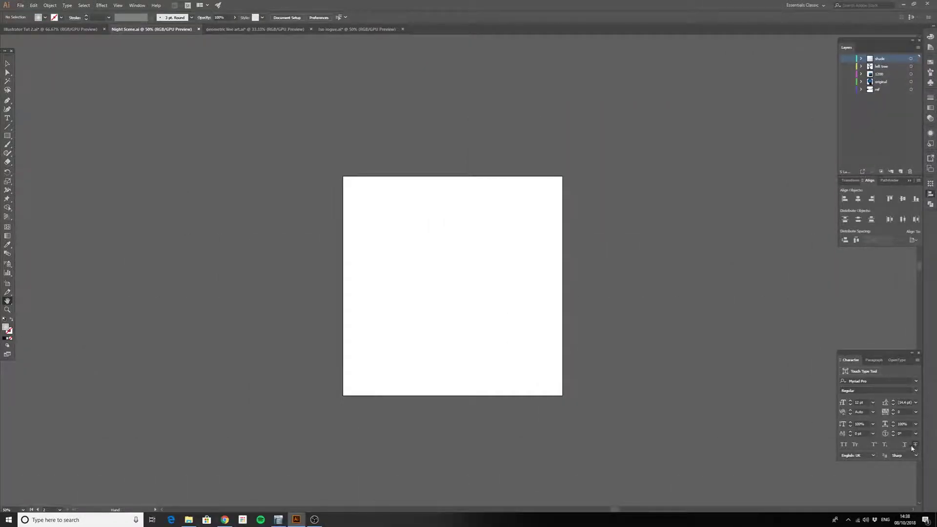
Show the ref and 1200 layers, then reposition the small dark tree, blue bare tree and pine tree.
click(843, 90)
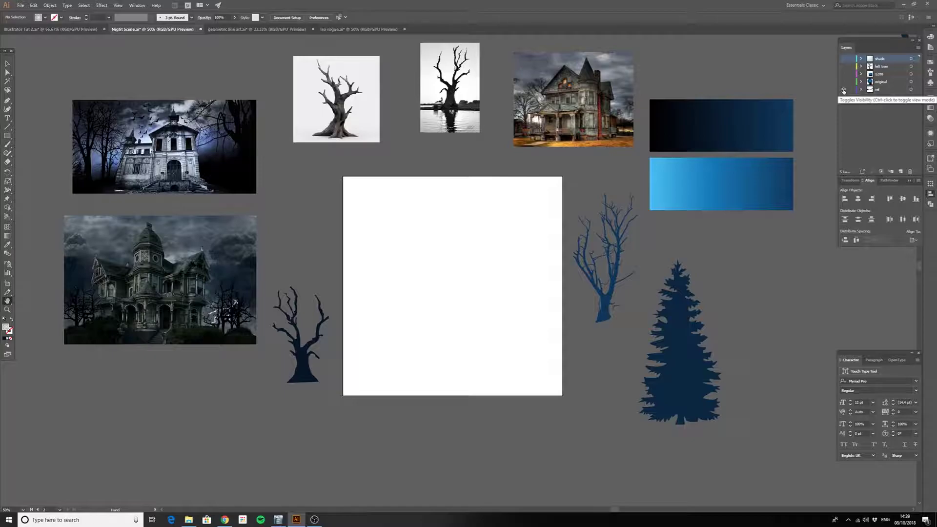
click(844, 74)
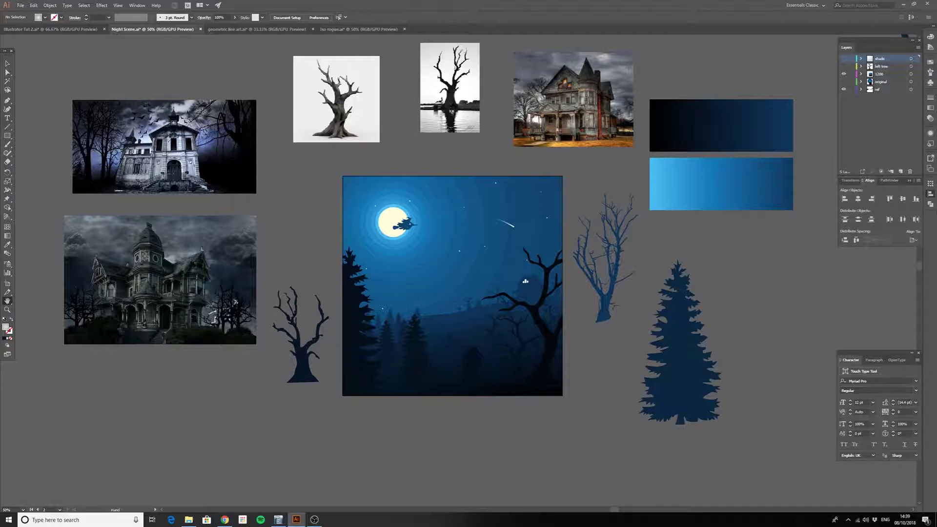
key(v)
drag(305, 367, 294, 382)
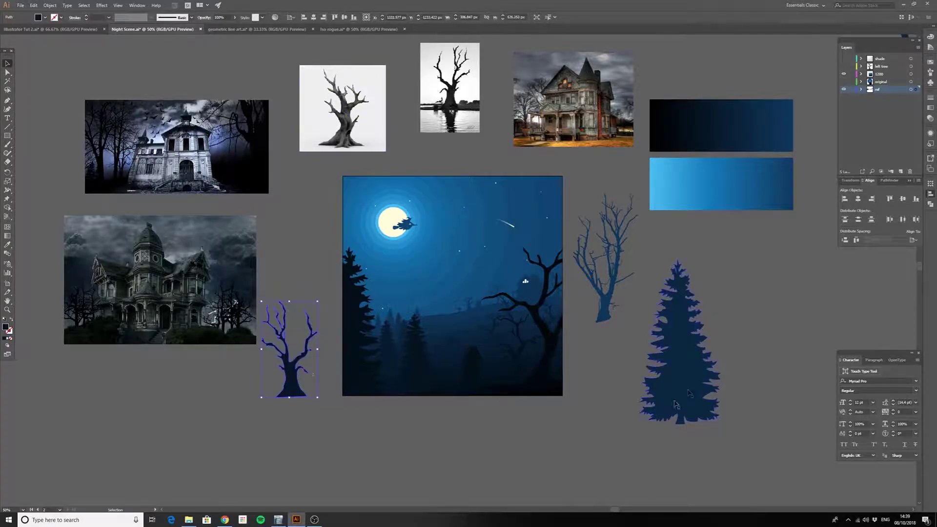
drag(609, 302, 614, 313)
drag(670, 358, 685, 365)
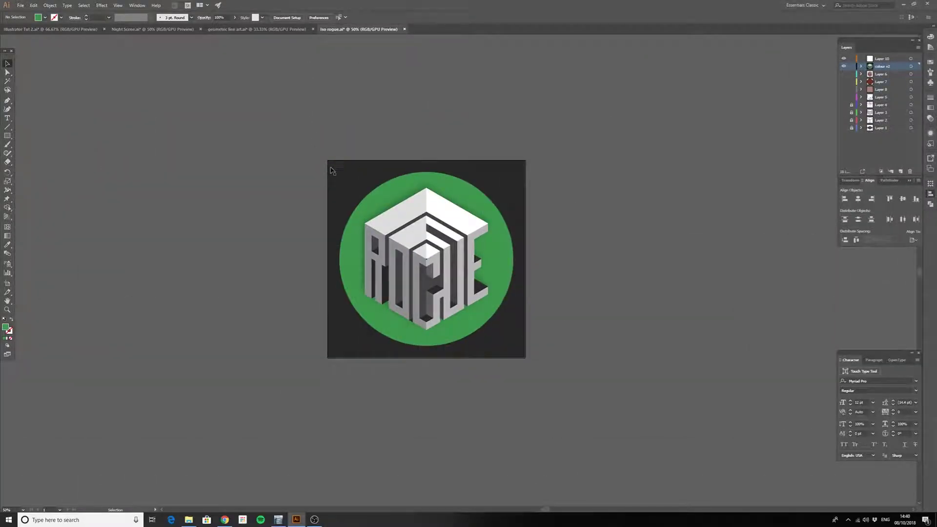
Resize the logo's artboard to 500 × 500 px.
click(8, 285)
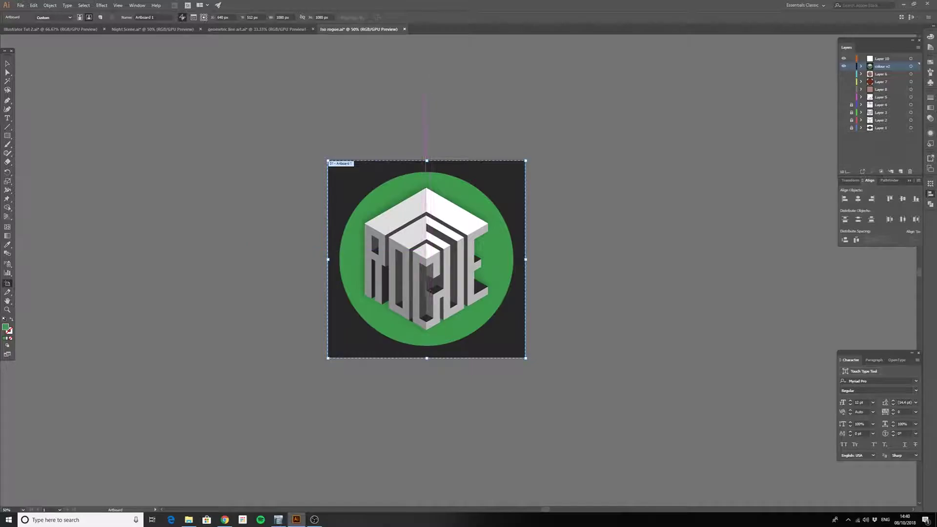
double_click(283, 16)
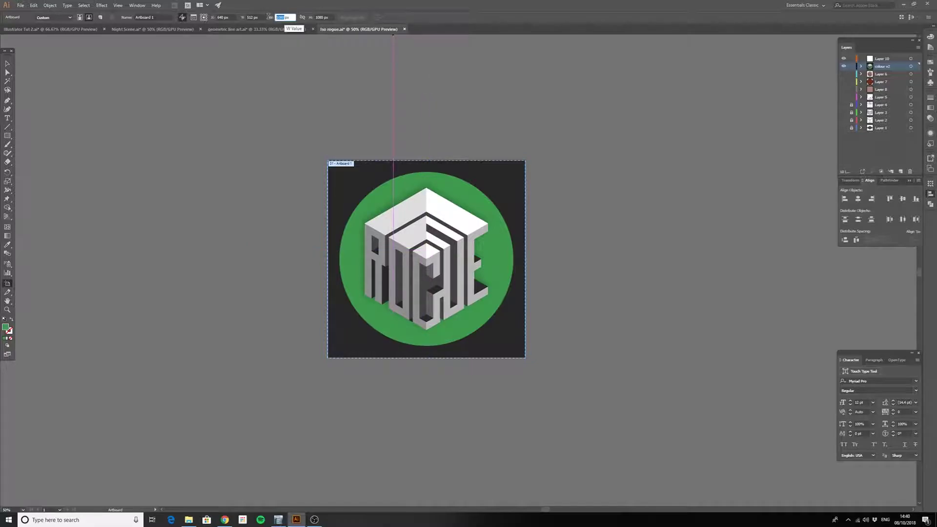
text(500)
key(Tab)
text(5)
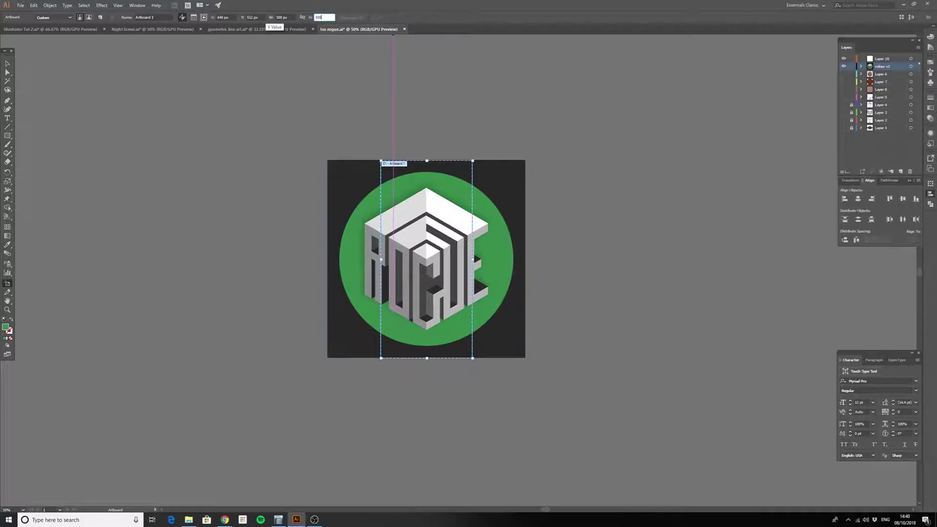
key(Return)
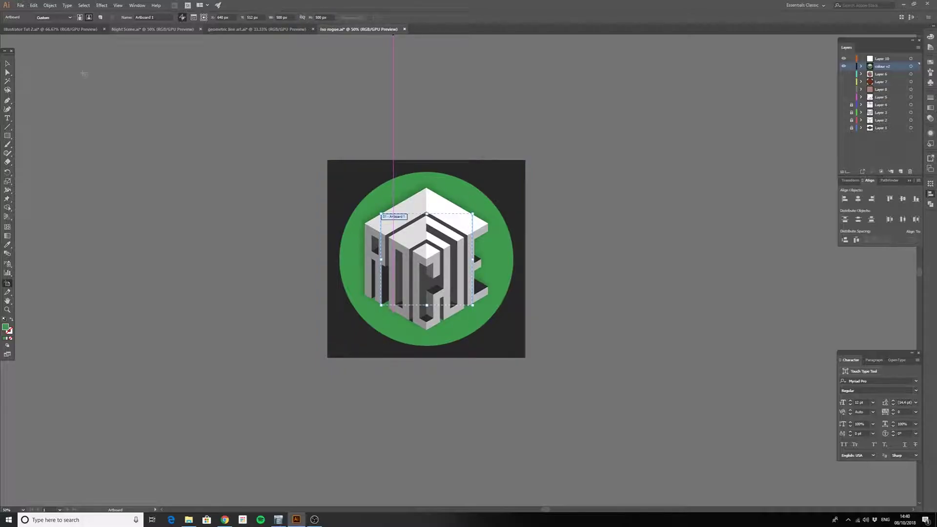
Scale all the logo artwork down to fit the 500 px artboard and zoom to 150%.
click(7, 63)
drag(301, 146, 562, 407)
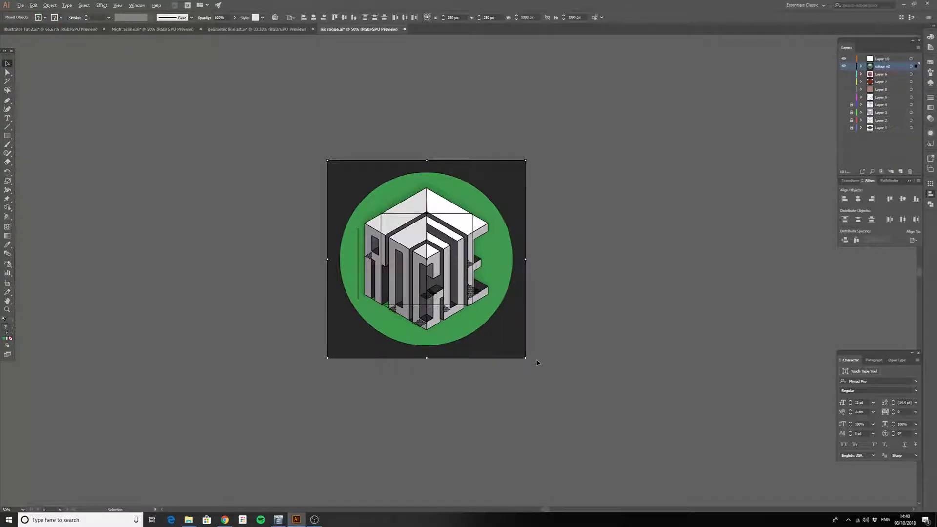
drag(525, 357, 473, 320)
click(538, 304)
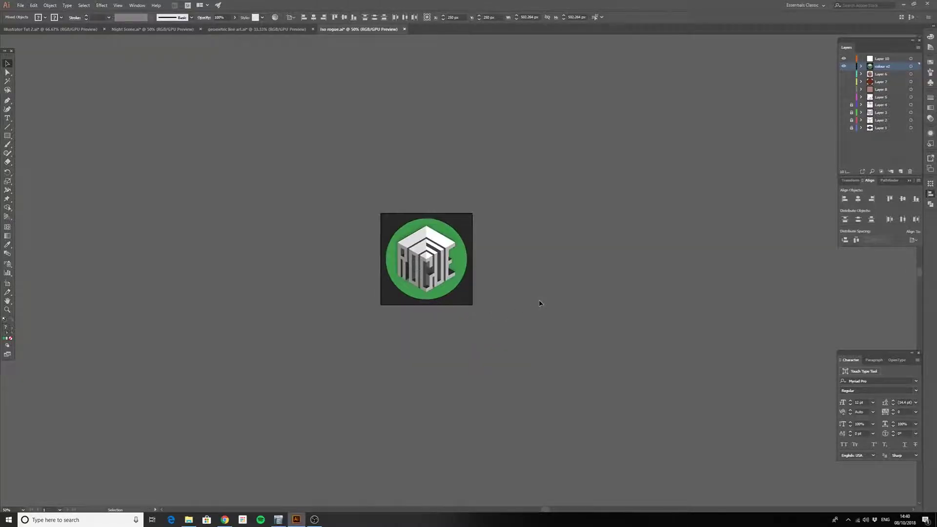
key(ctrl+plus)
key(ctrl+plus)
key(ctrl+plus)
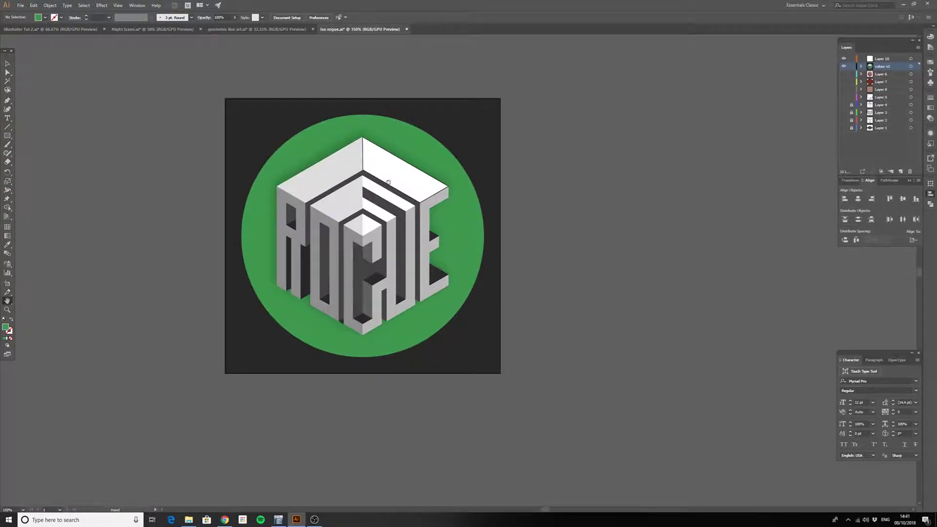
Pan across the canvas with the Hand tool.
drag(401, 196, 460, 229)
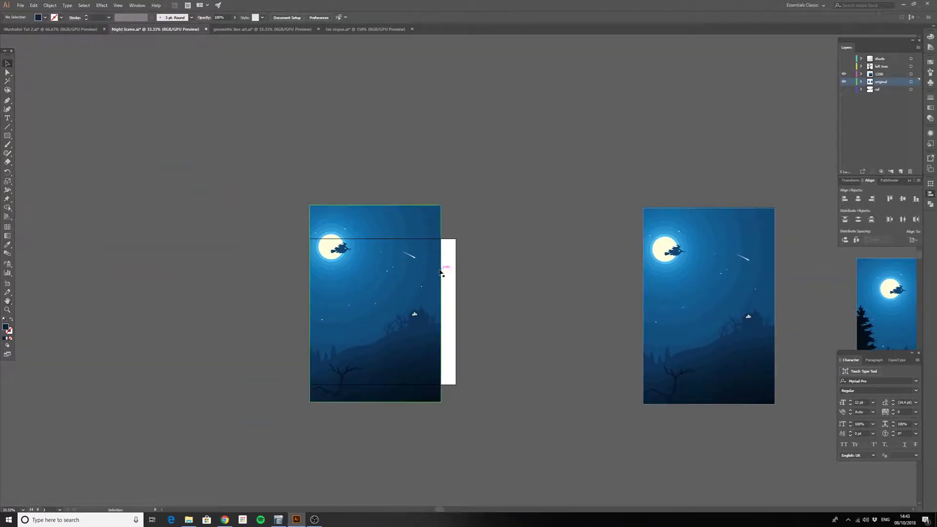
Rearrange the night scene: move the glow circles, stretch the wave lines, reposition the house and pine trees.
drag(440, 273, 408, 304)
key(ctrl+plus)
right_click(344, 309)
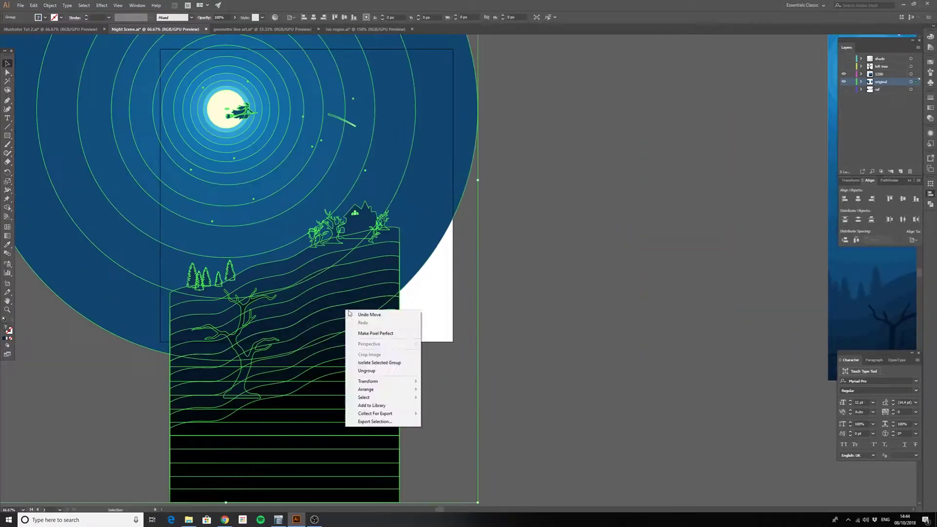
click(356, 351)
drag(399, 45, 452, 149)
scroll(505, 327, up, 1)
click(354, 240)
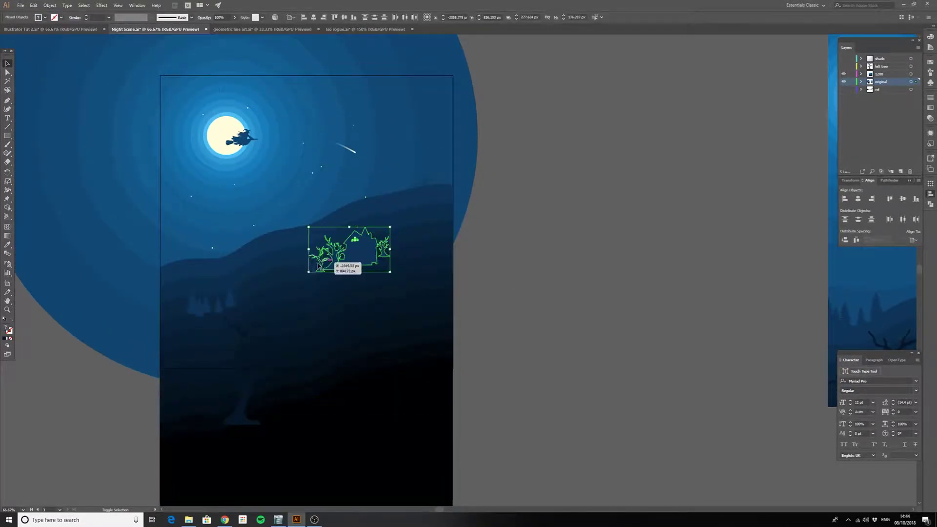
drag(383, 256, 438, 185)
drag(210, 305, 198, 344)
scroll(483, 359, up, 2)
scroll(483, 360, down, 1)
mouse_move(253, 252)
mouse_down()
mouse_move(276, 254)
mouse_move(344, 201)
mouse_up()
Draw a 1200×1200 square over the scene and clip the artwork to it with Ctrl+7.
key(ctrl+minus)
key(ctrl+a)
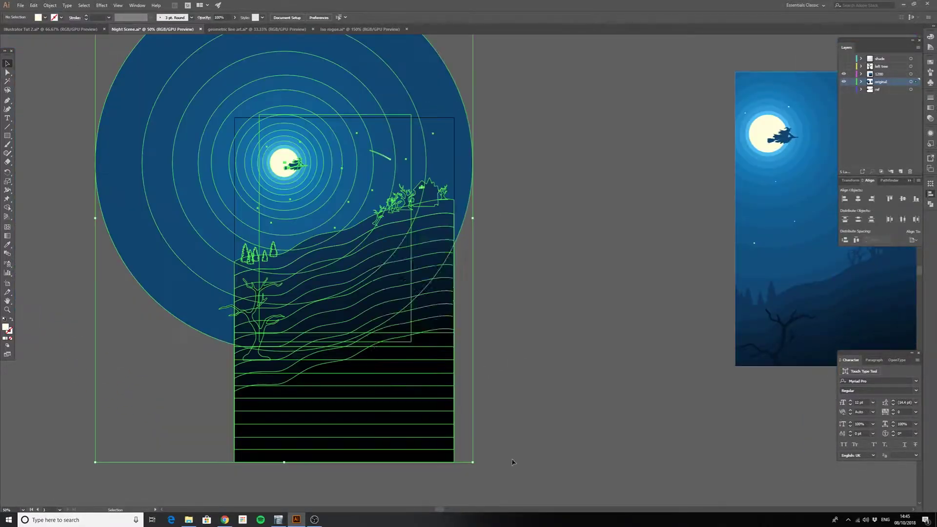
key(ctrl+shift+a)
key(m)
drag(234, 117, 454, 336)
key(ctrl+7)
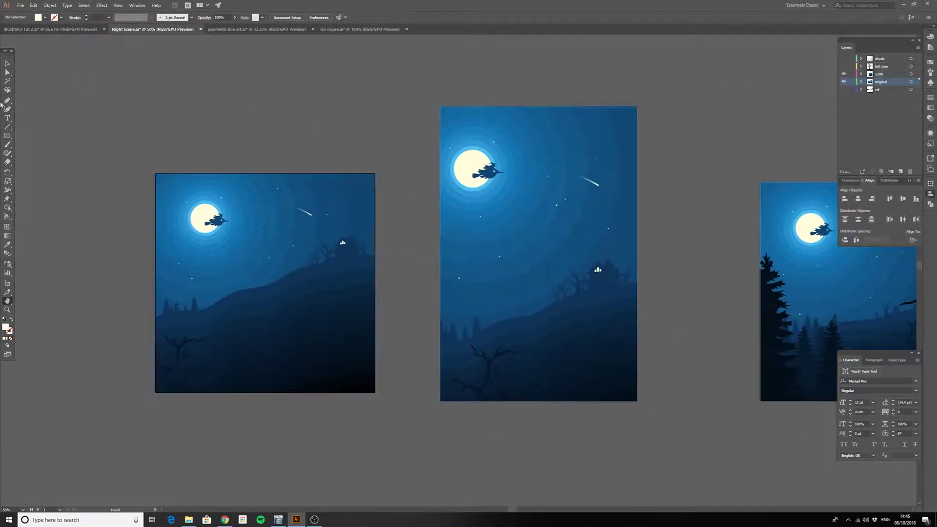
drag(500, 75, 361, 73)
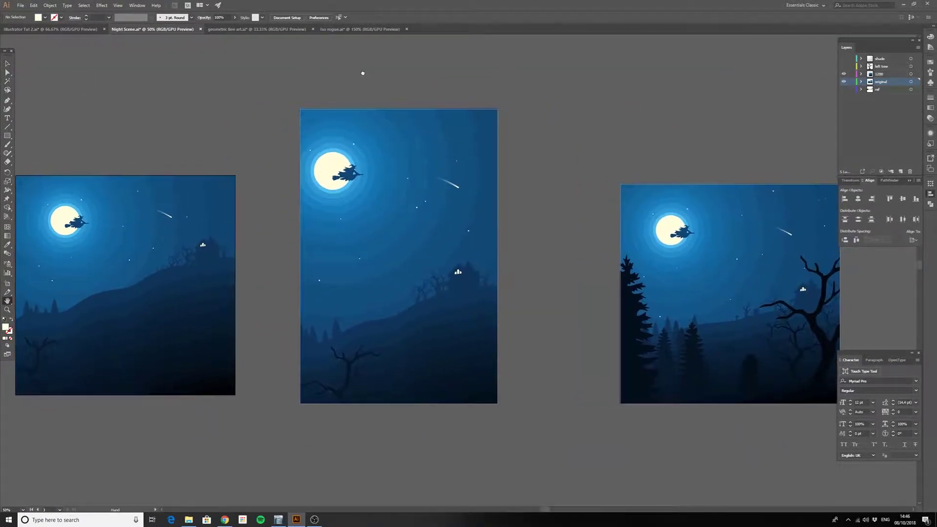
key(ctrl+minus)
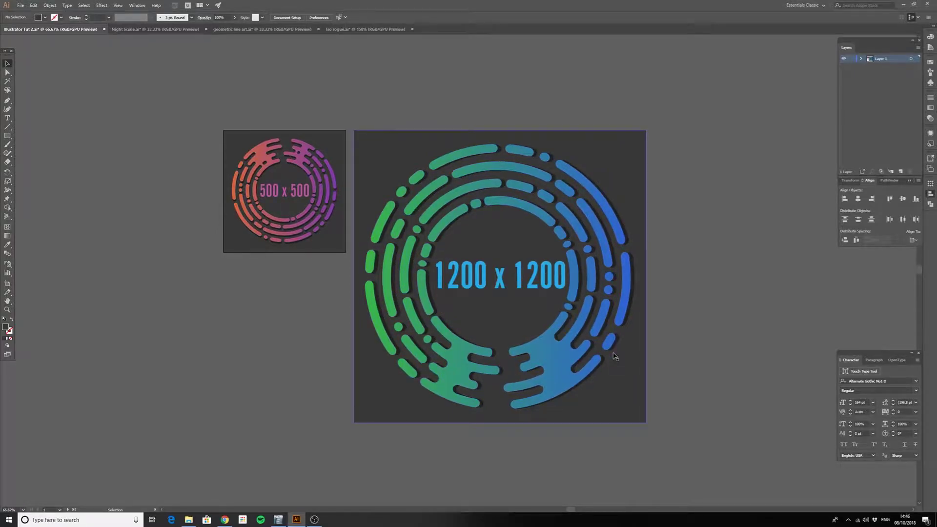
click(542, 282)
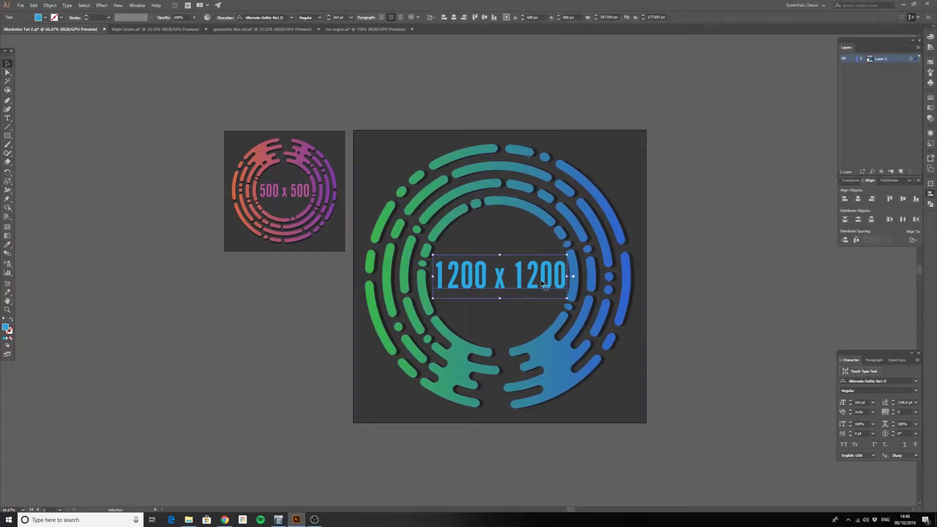
click(280, 195)
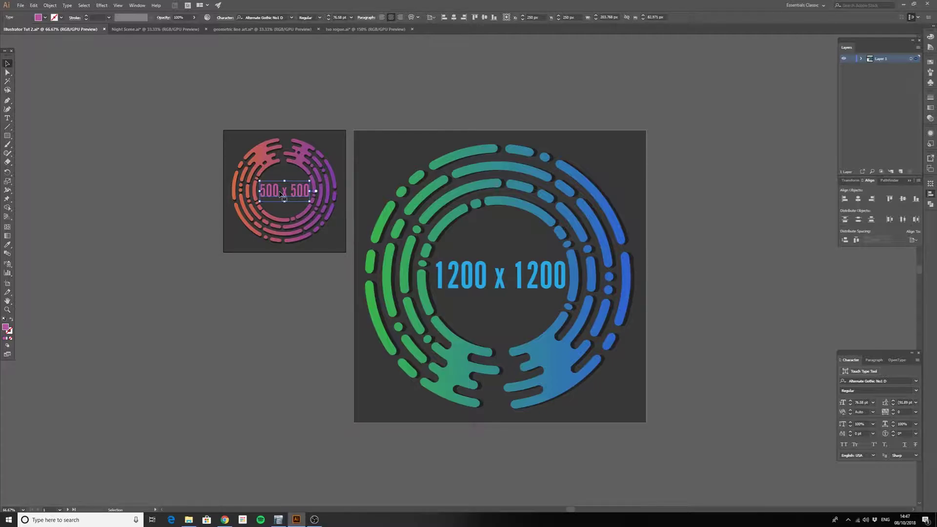
click(325, 110)
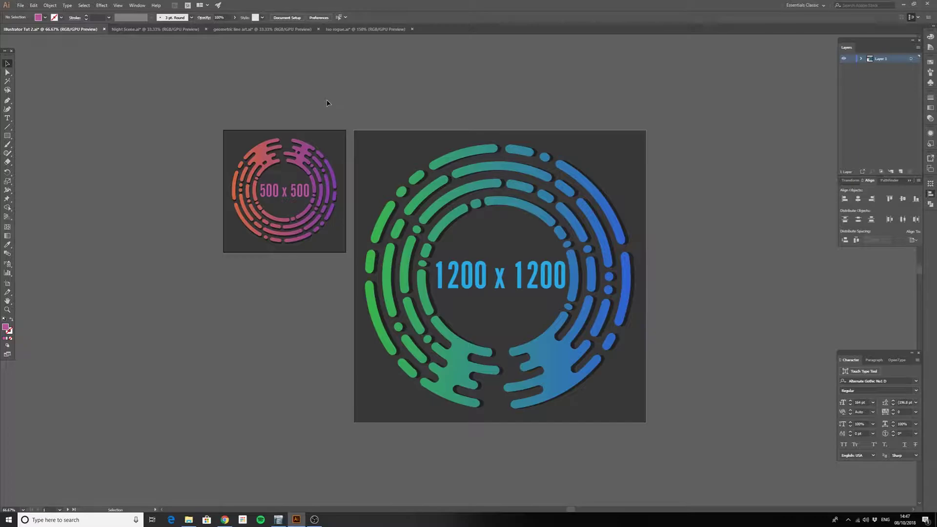
Export As a JPEG named logo final draft with Use Artboards ticked for artboards 1-2.
click(22, 5)
mouse_move(61, 135)
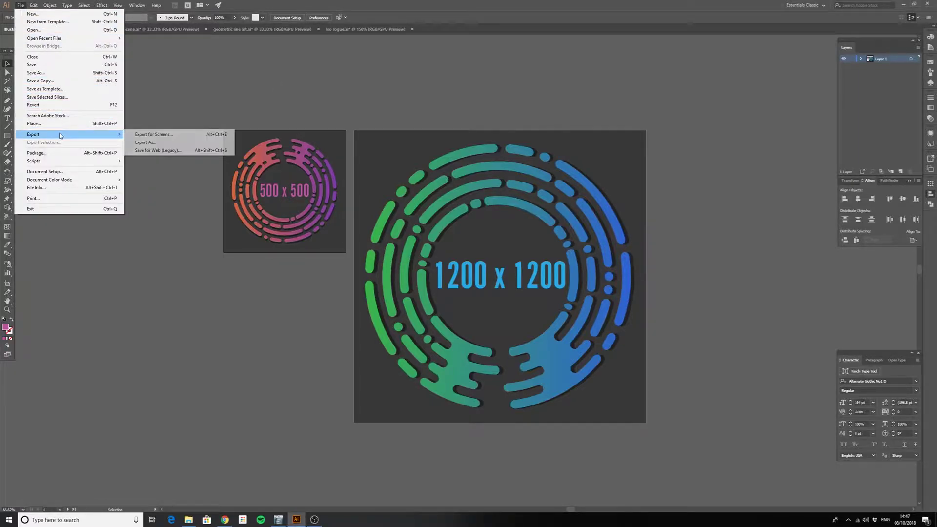
click(149, 143)
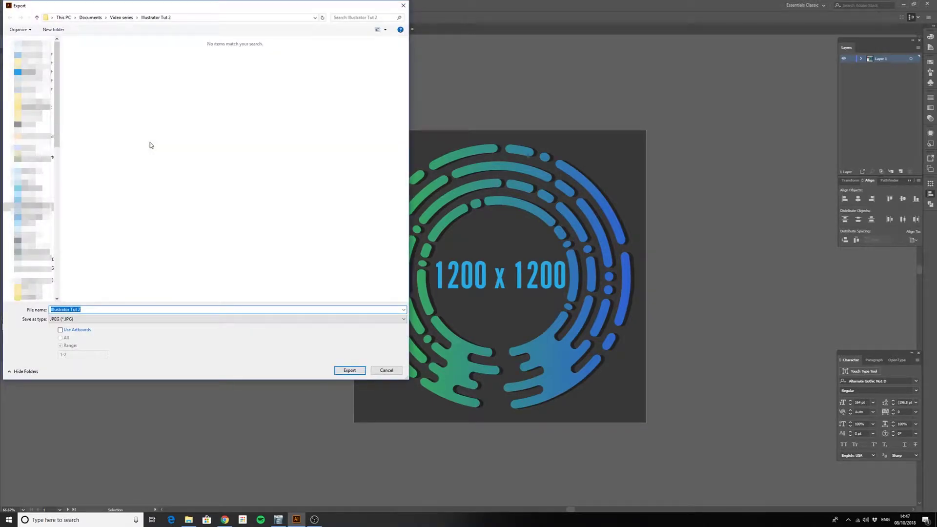
key(BackSpace)
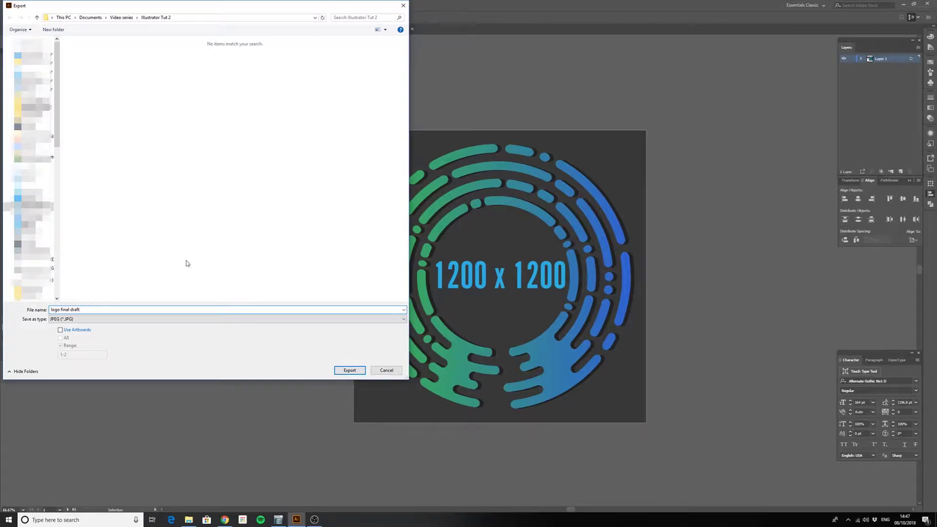
click(60, 331)
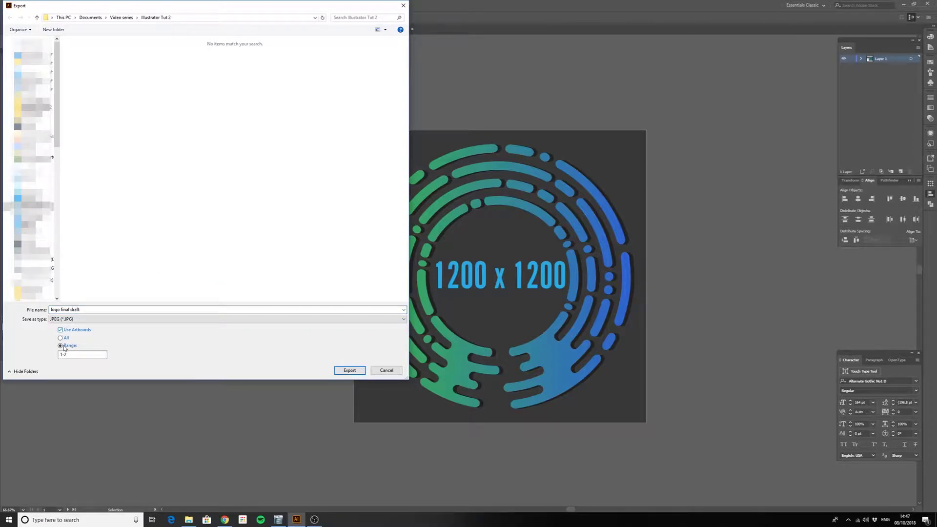
click(353, 372)
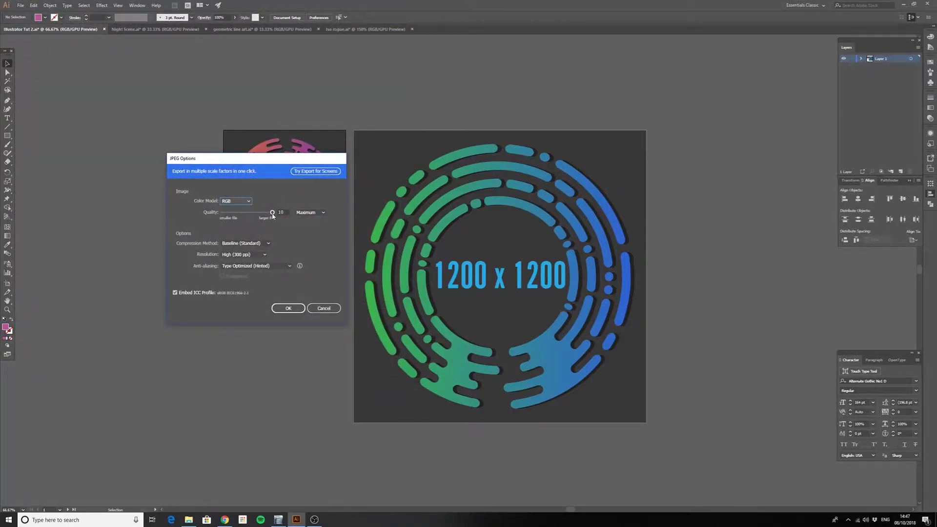
Set the JPEG resolution to Screen (72 ppi) and complete the export.
click(264, 254)
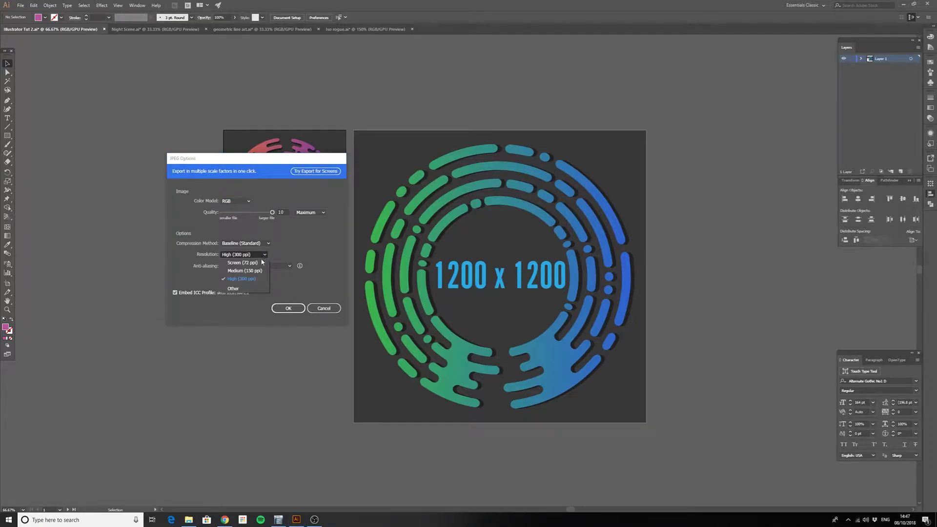
click(261, 263)
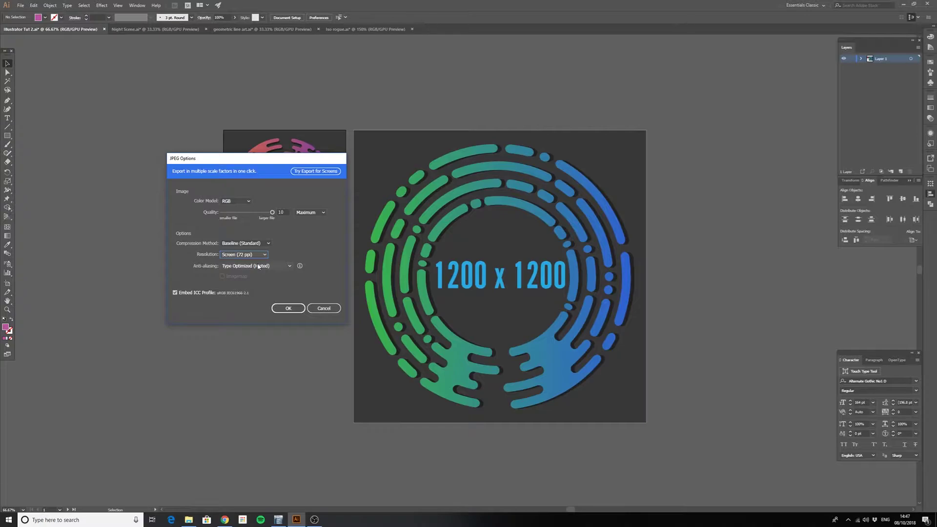
click(288, 308)
key(alt+Tab)
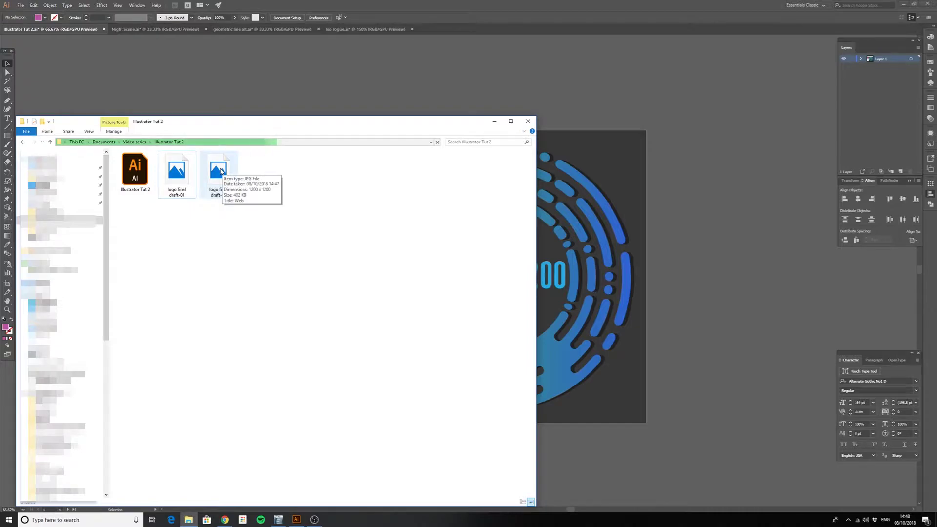
Export the logo document again as 'logo final draft' JPEGs with Use Artboards ticked.
click(251, 92)
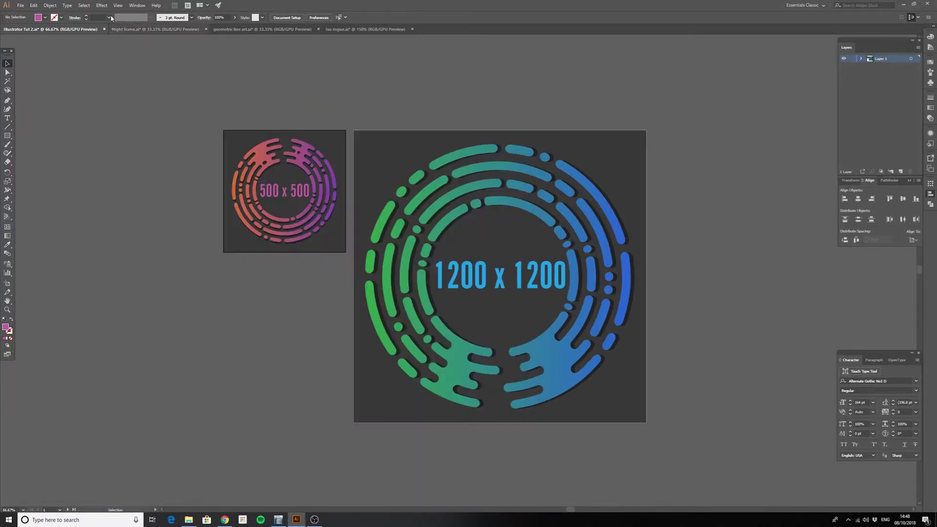
click(20, 5)
mouse_move(64, 134)
click(161, 142)
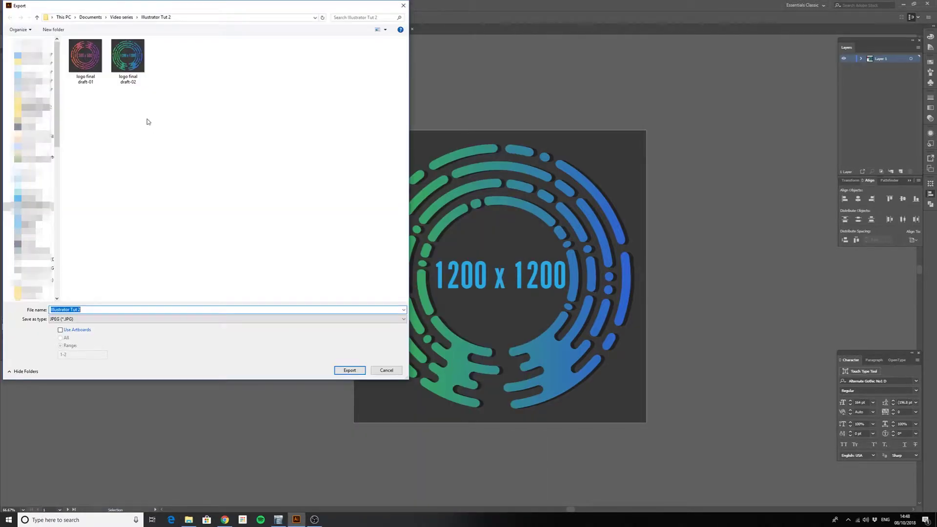
text(logo final draft)
click(60, 330)
click(349, 369)
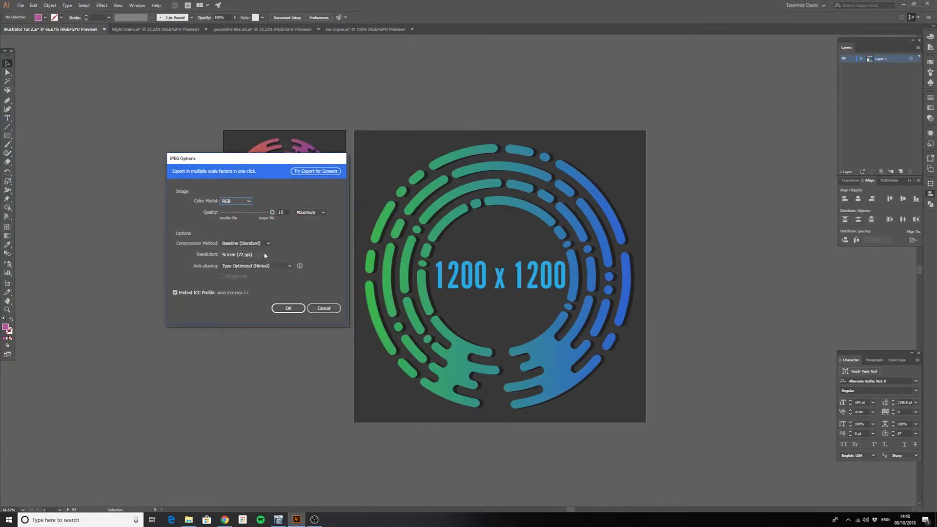
Set JPEG resolution to High (300 ppi), export, then delete both 300 ppi images in the folder.
click(247, 254)
click(249, 282)
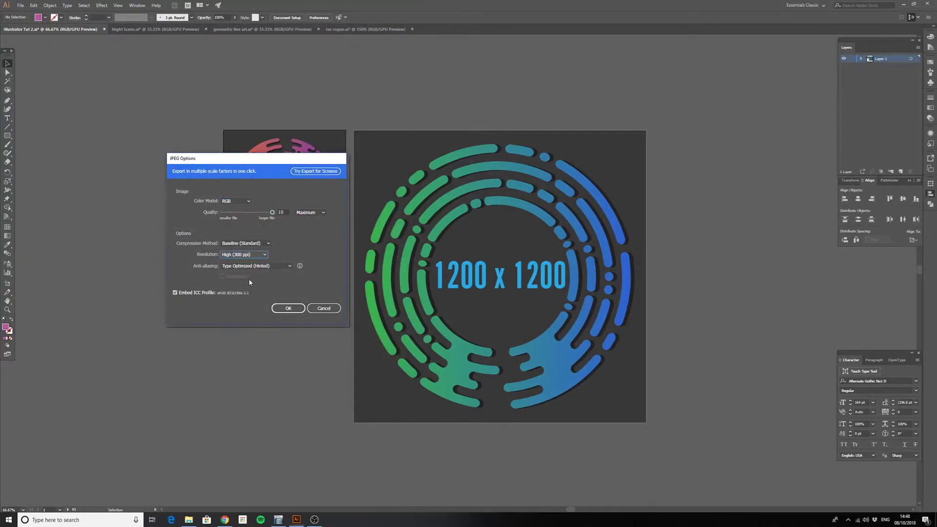
click(288, 308)
key(alt+Tab)
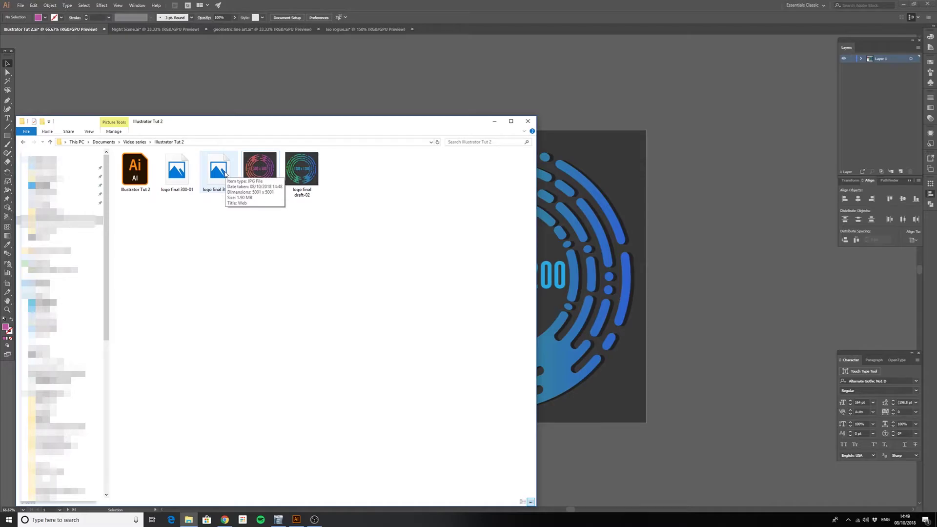
drag(169, 211, 233, 171)
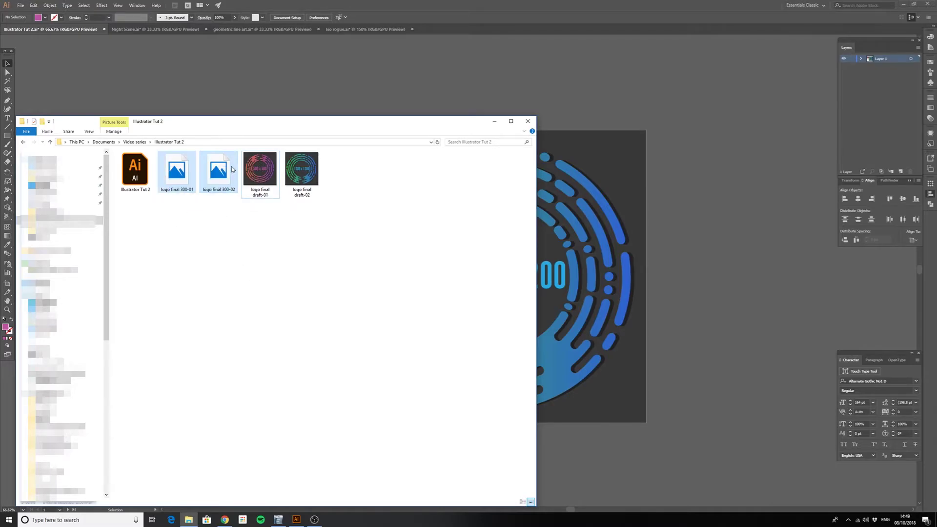
key(Delete)
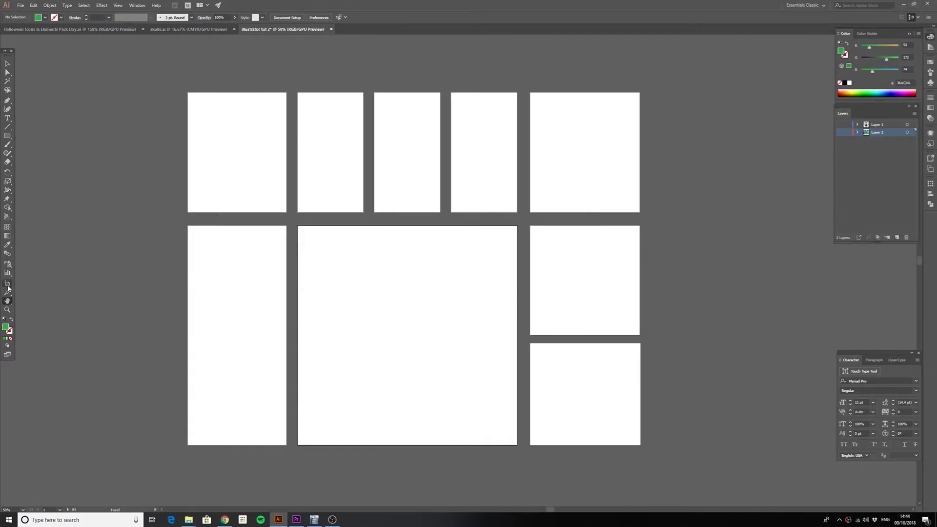
click(7, 284)
click(262, 139)
click(323, 146)
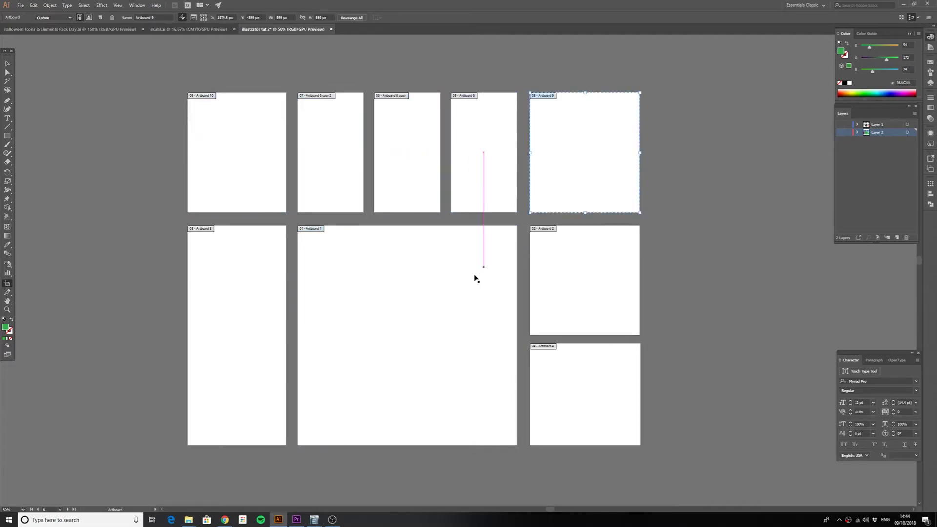
click(484, 290)
click(553, 290)
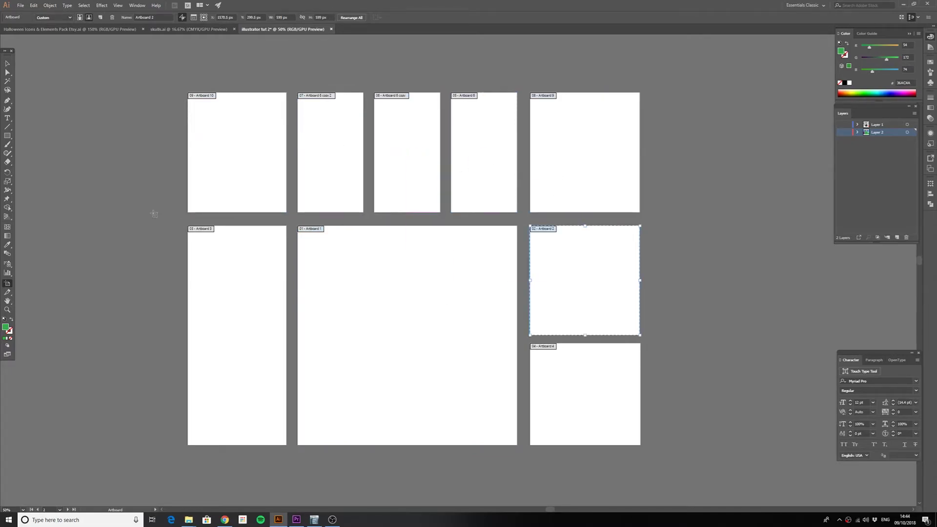